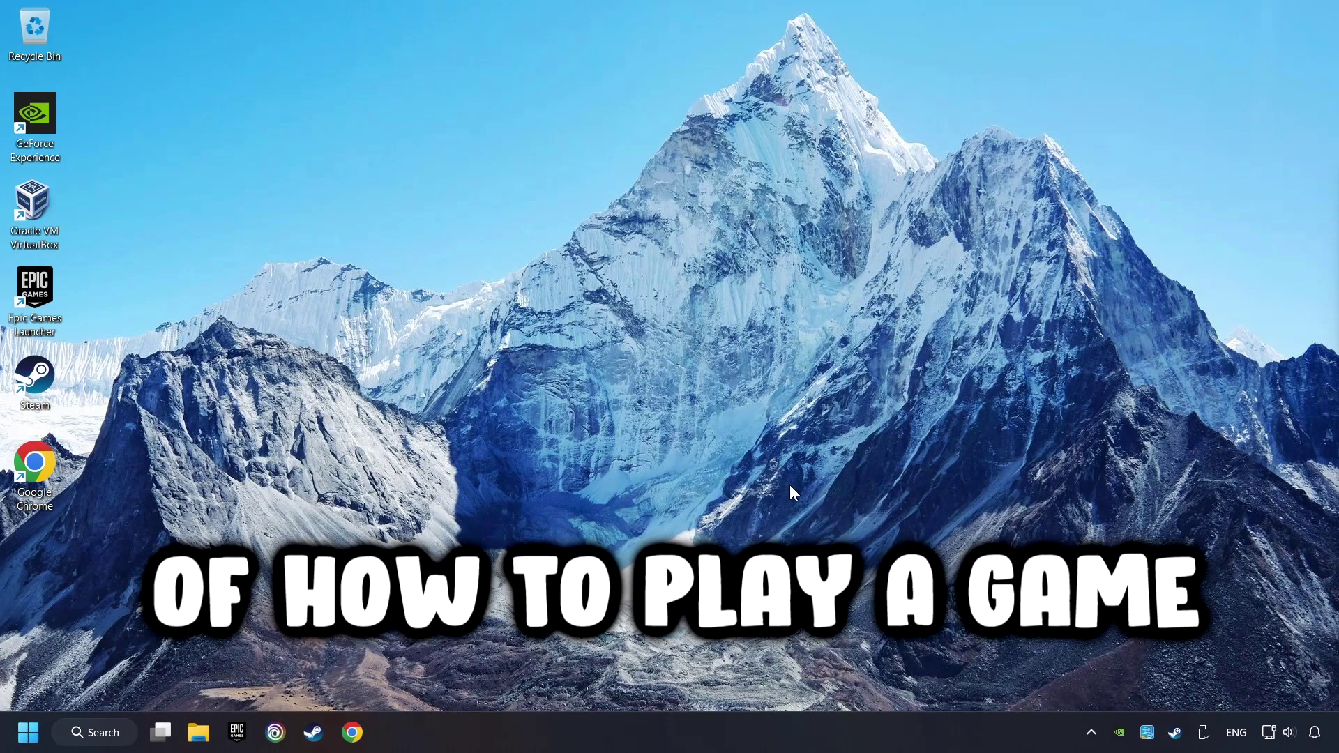
Launch the Steam client from the taskbar to show the game library
click(316, 729)
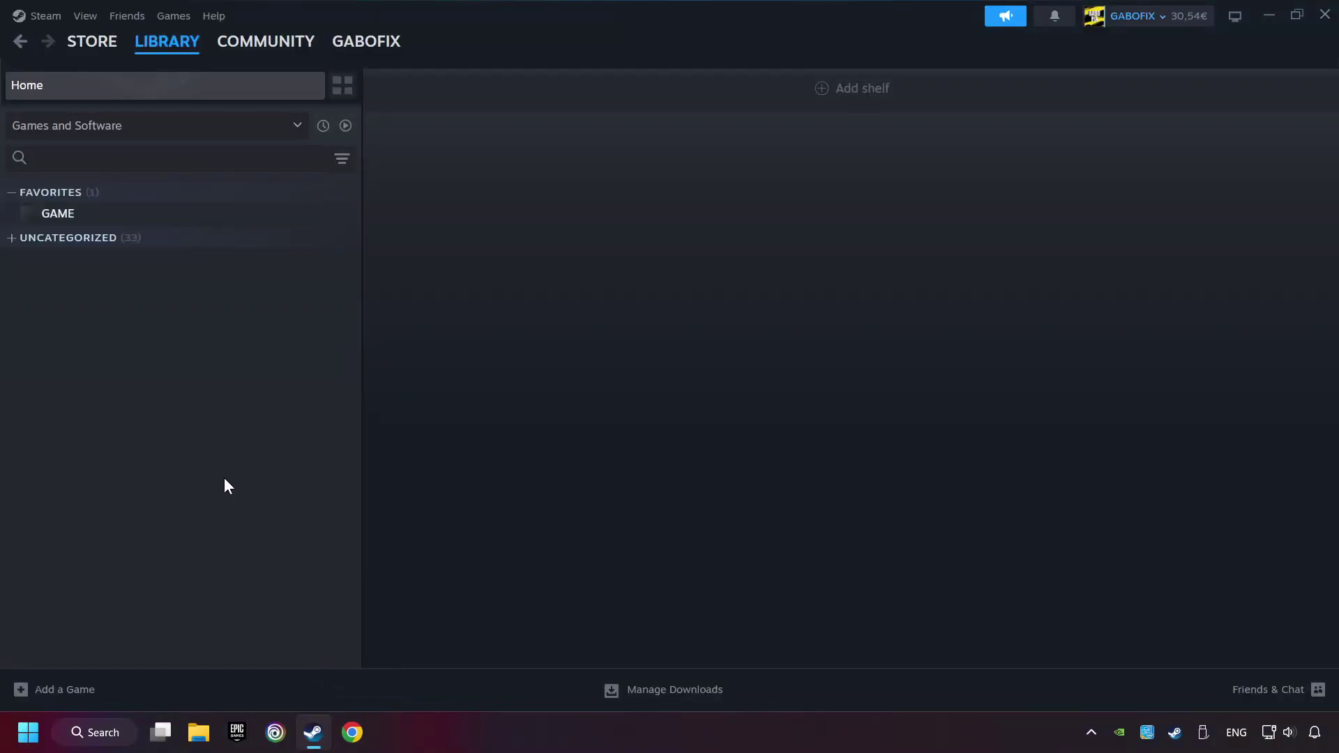
Go to the Controller page of Steam's Settings
click(50, 20)
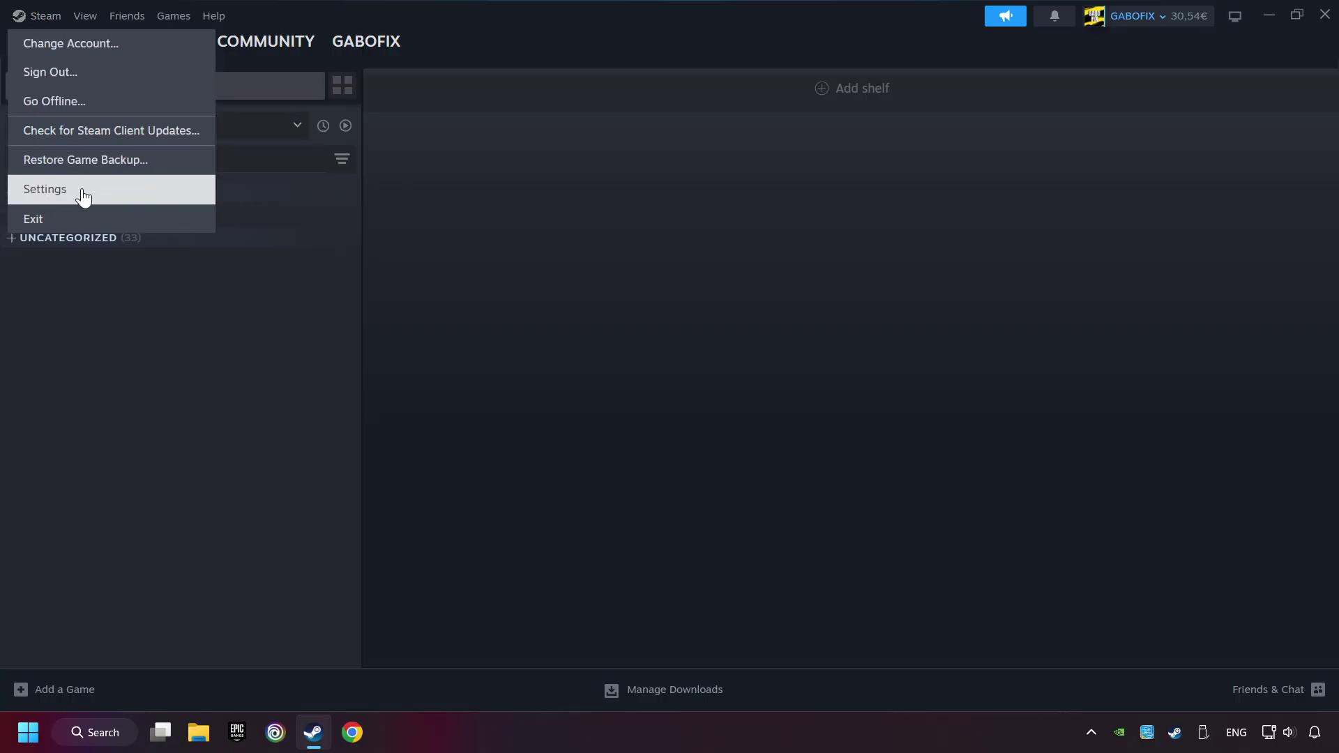
click(140, 194)
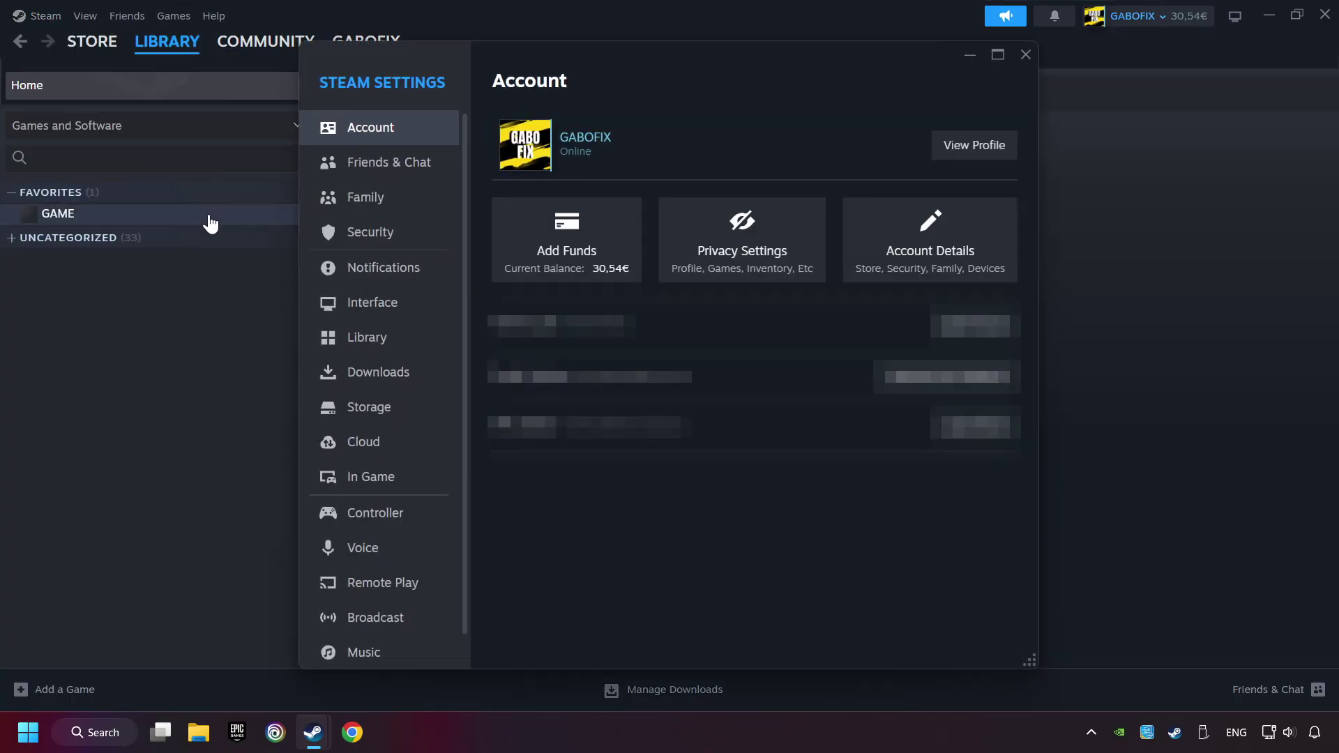
scroll(364, 372, down, 1)
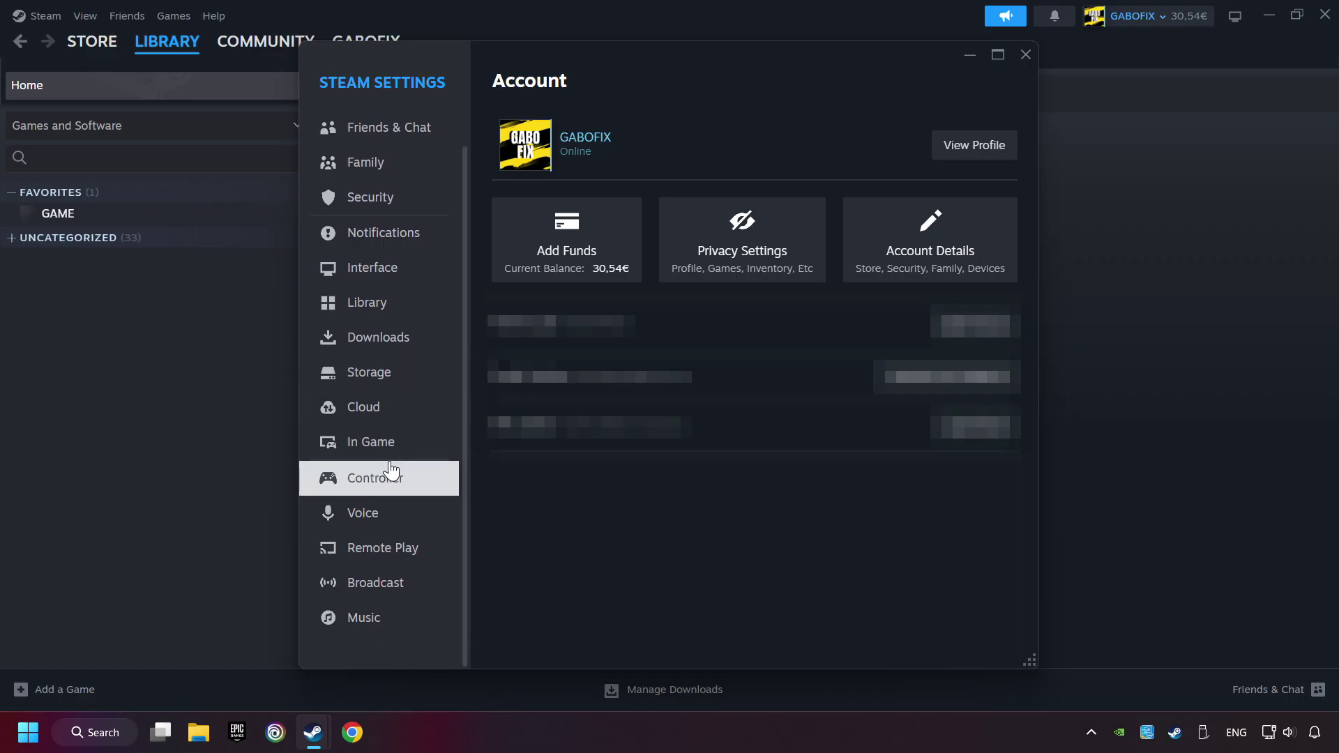
click(445, 481)
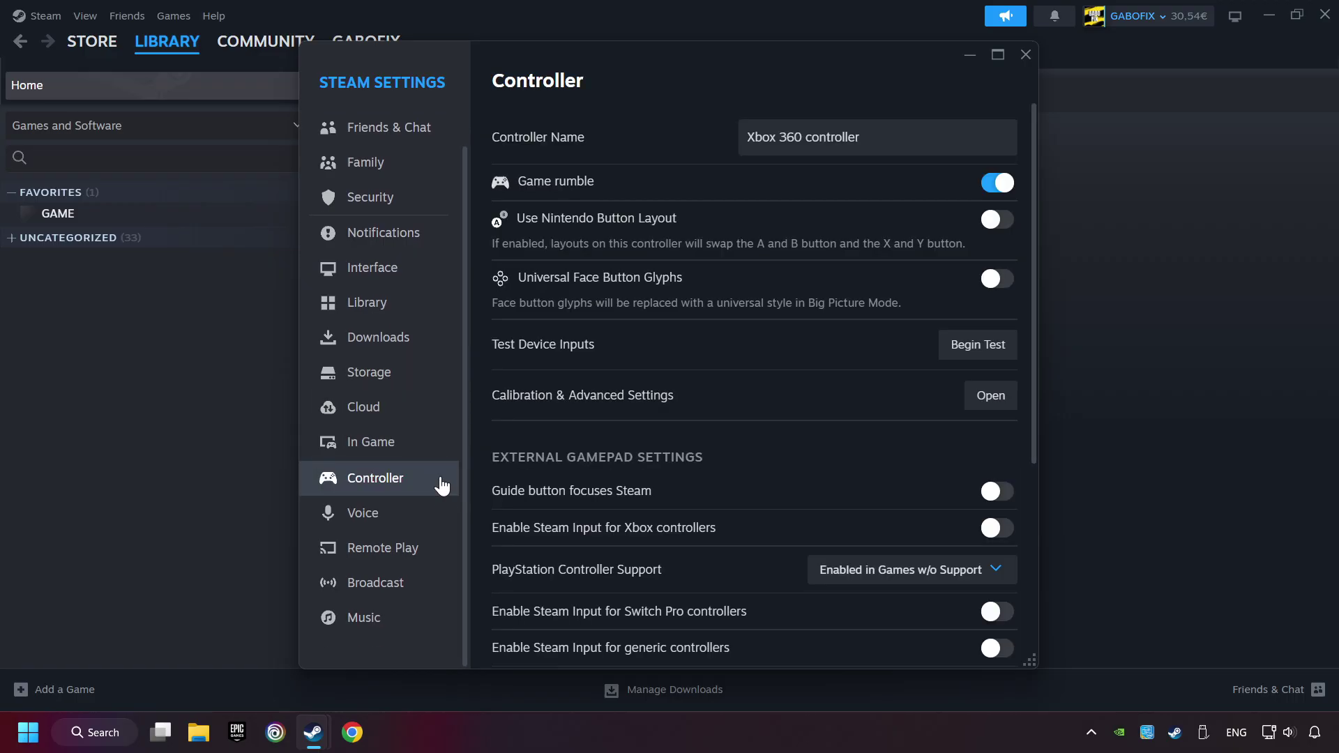
scroll(722, 416, down, 2)
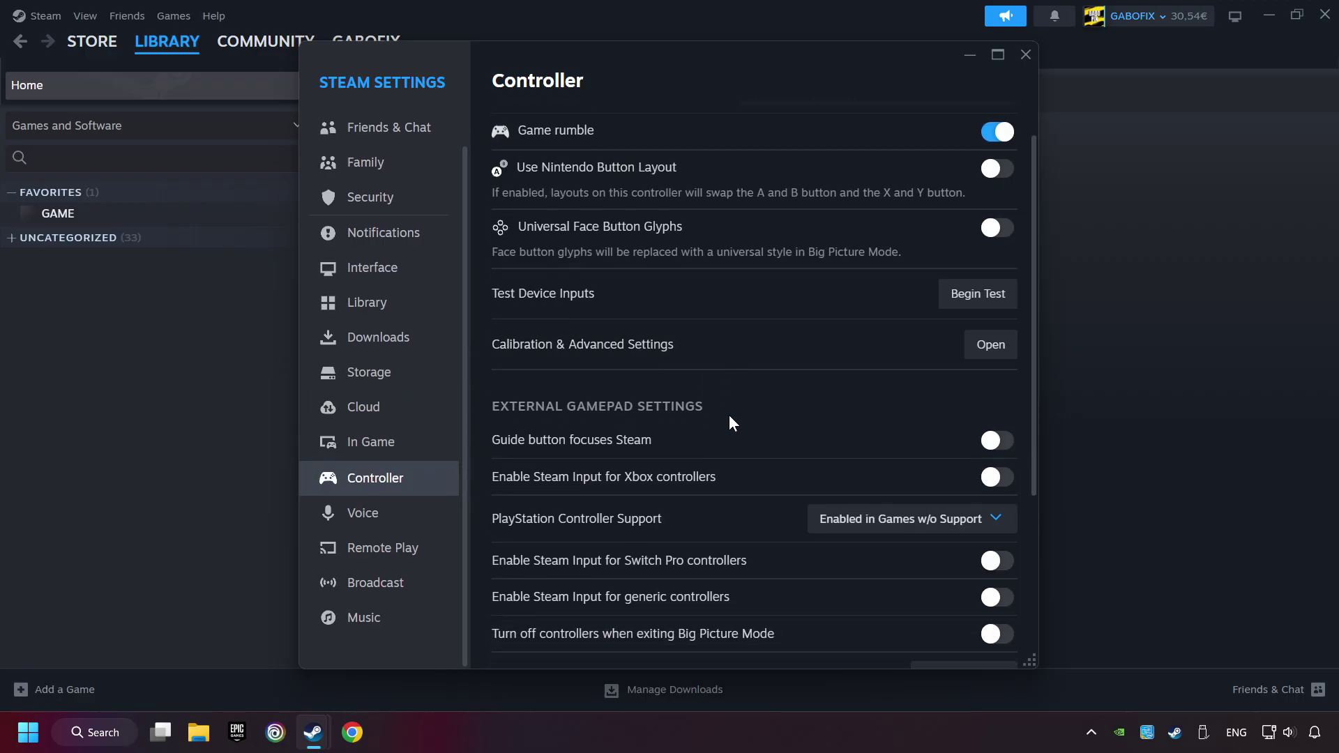
scroll(729, 415, down, 2)
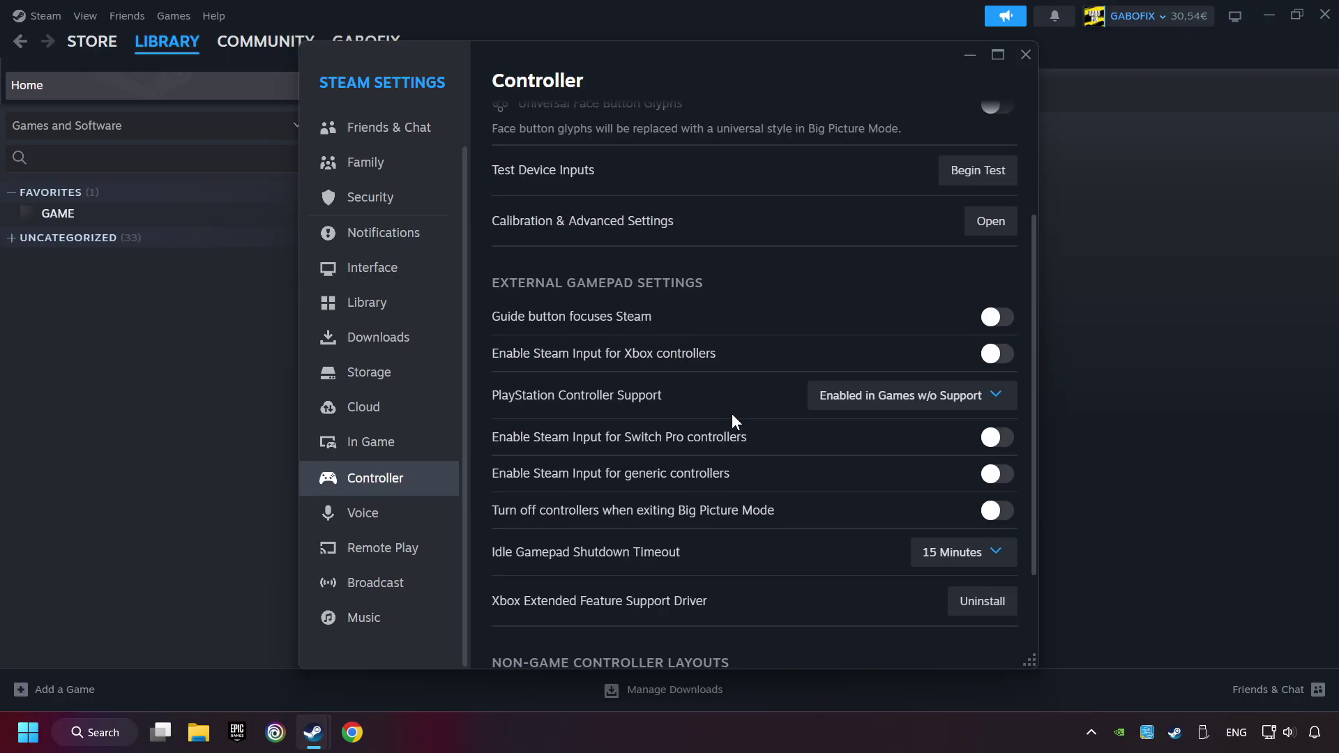
Enable Steam Input for Xbox, Switch Pro and generic controllers, leaving PlayStation unchanged
click(994, 354)
click(968, 396)
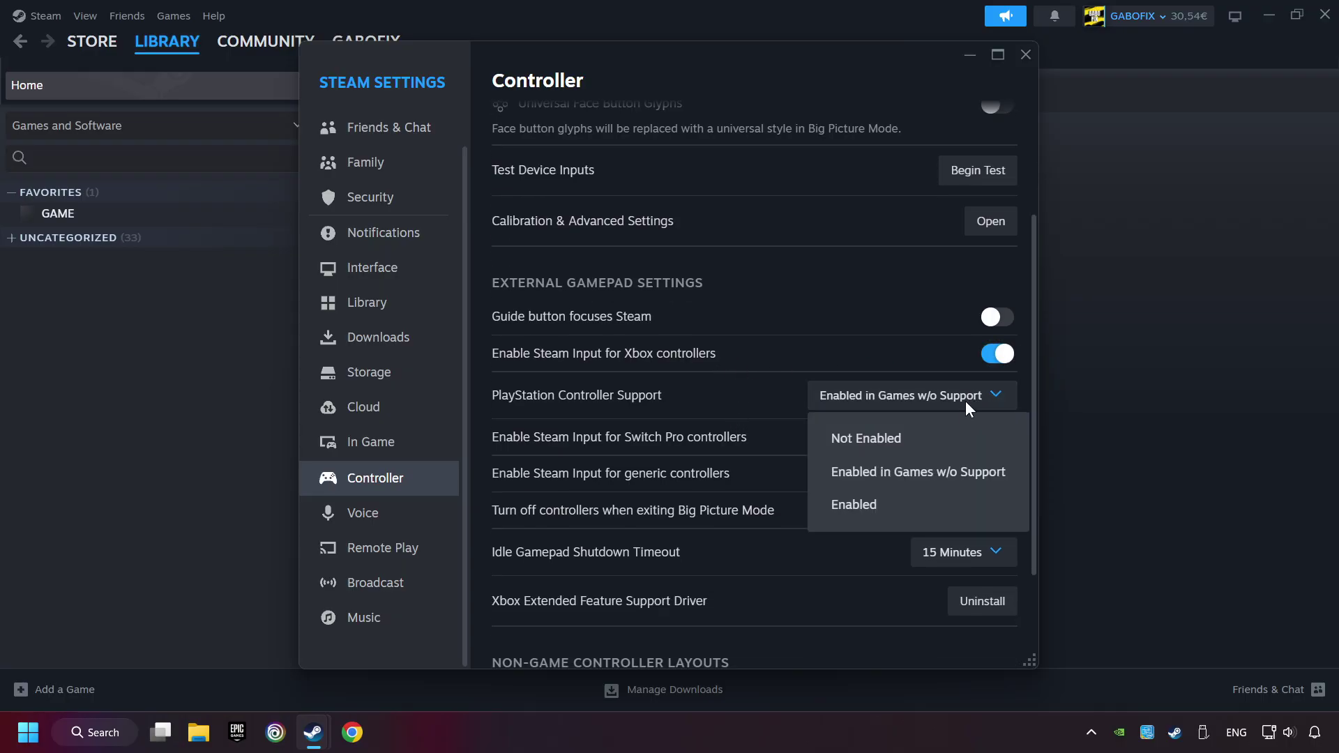
click(921, 468)
click(995, 438)
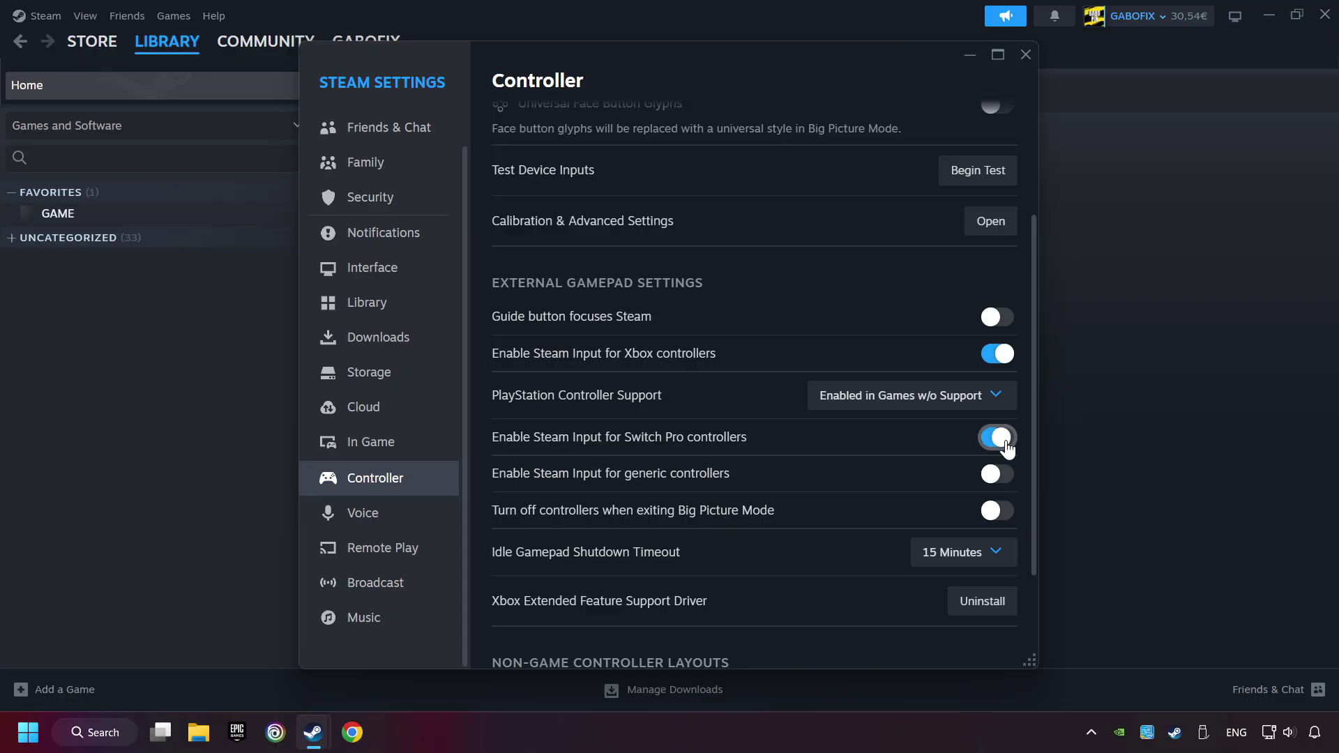
click(996, 474)
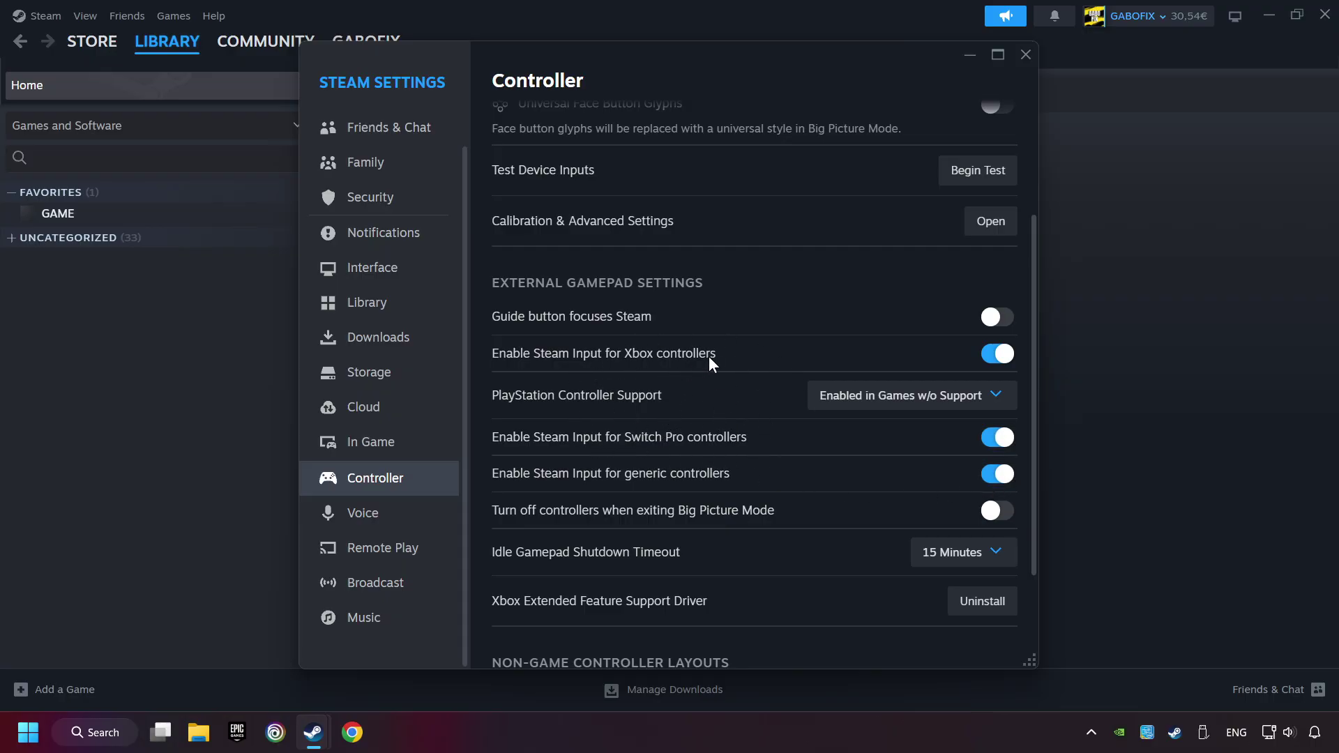
Close Settings, then bring up and cancel the Add a Non-Steam Game program chooser
click(1028, 58)
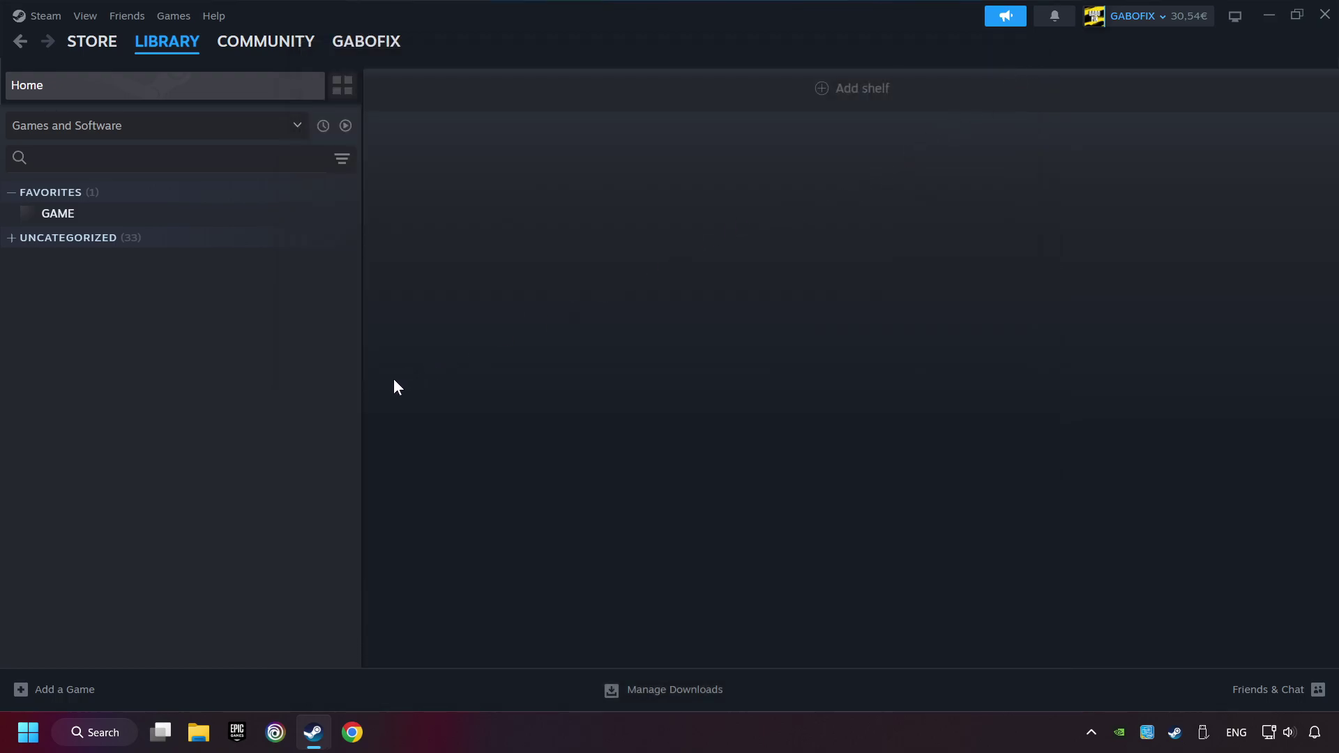
click(63, 692)
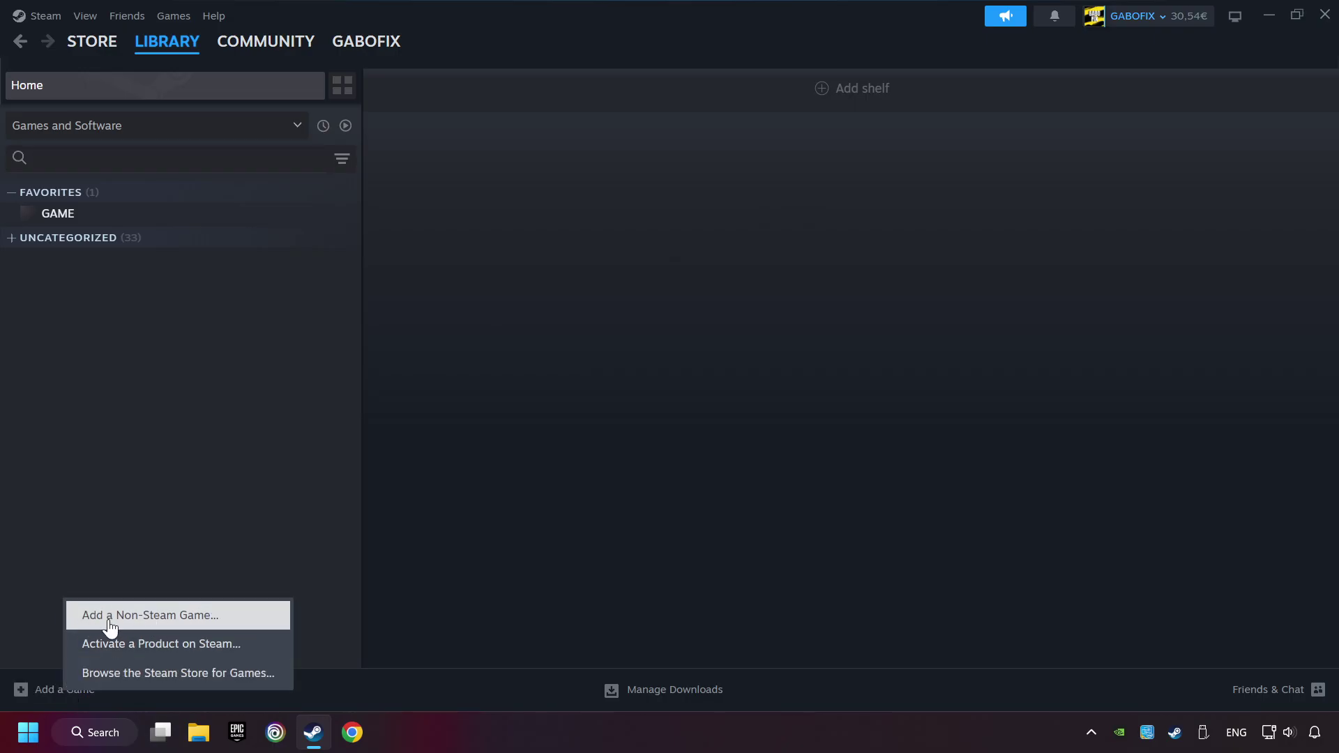
click(234, 617)
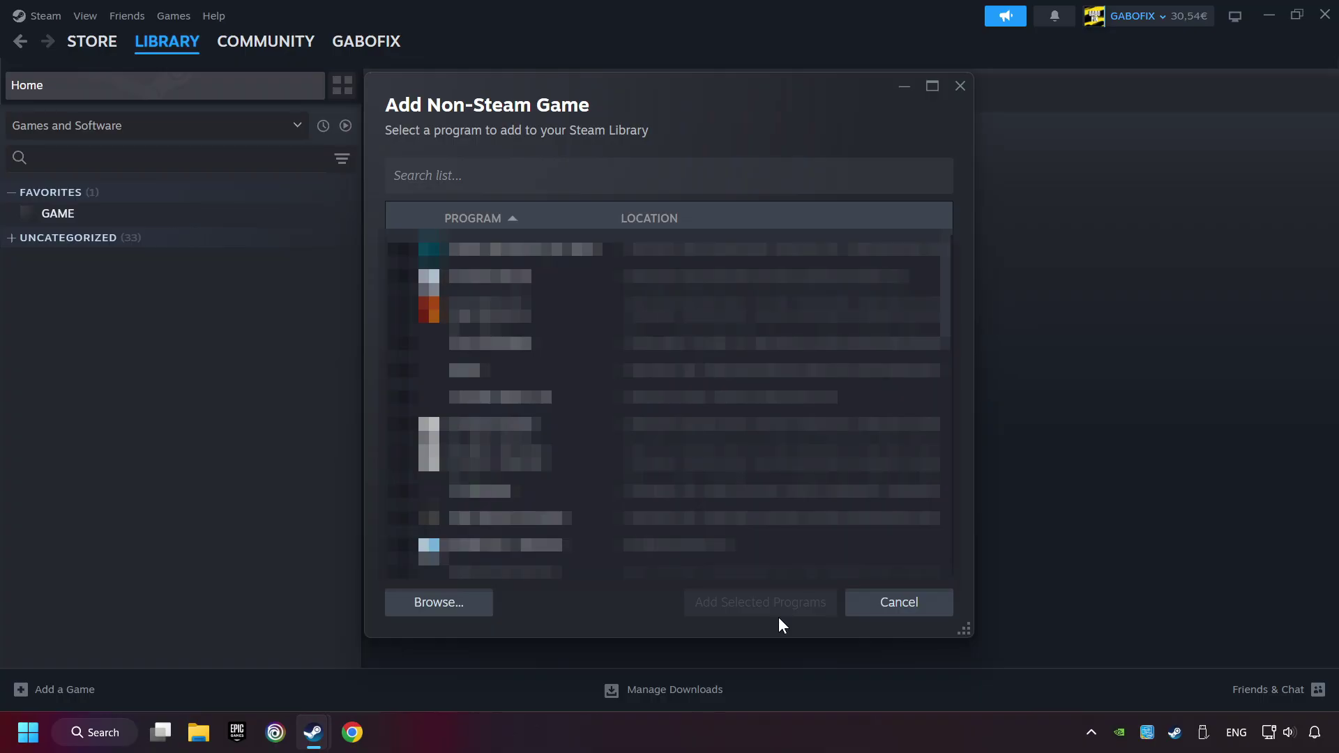
click(864, 607)
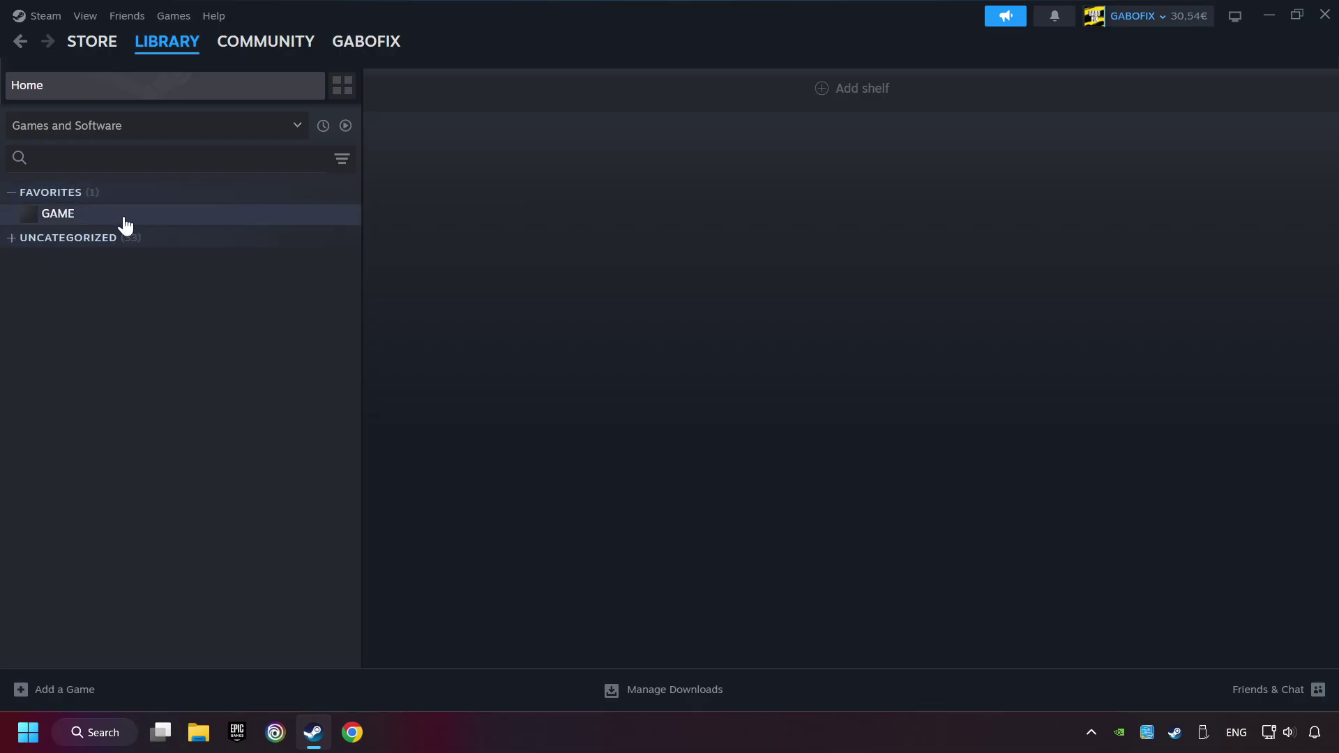
Go to GAME's library page and its controller settings
click(152, 222)
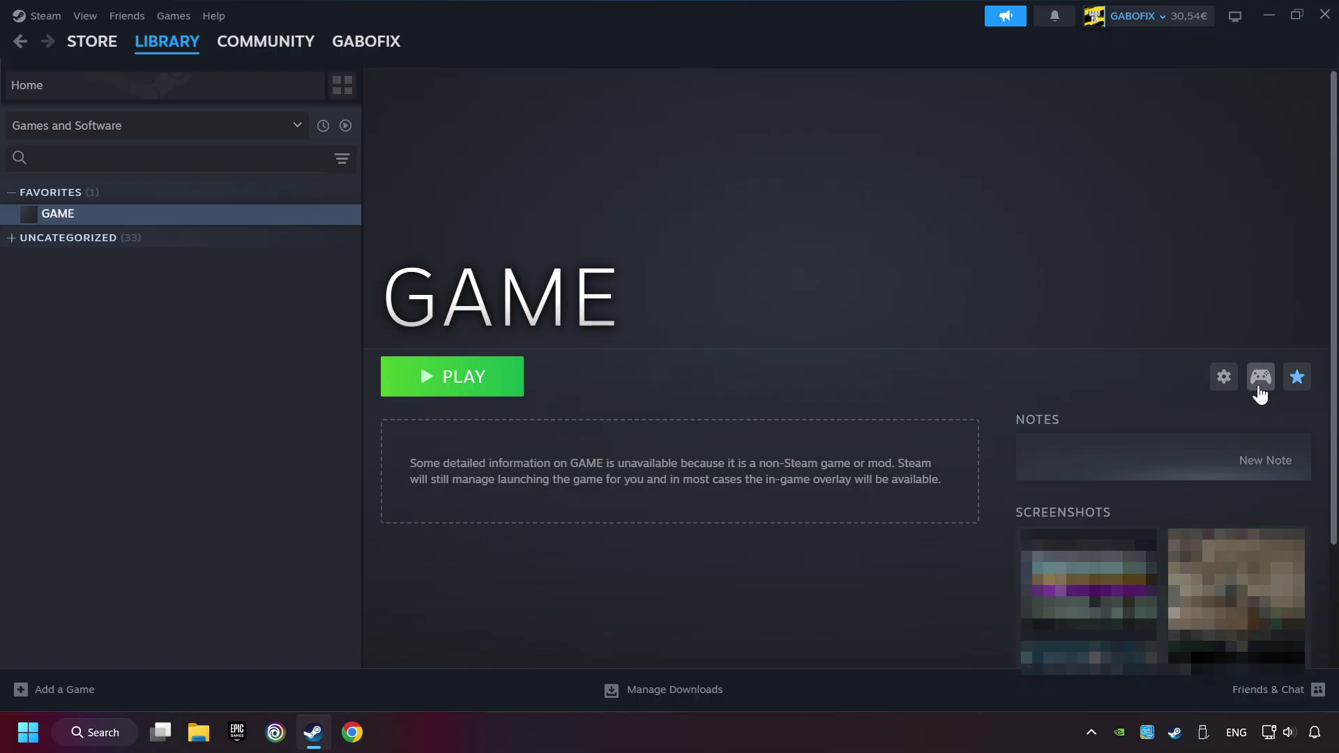
click(1260, 379)
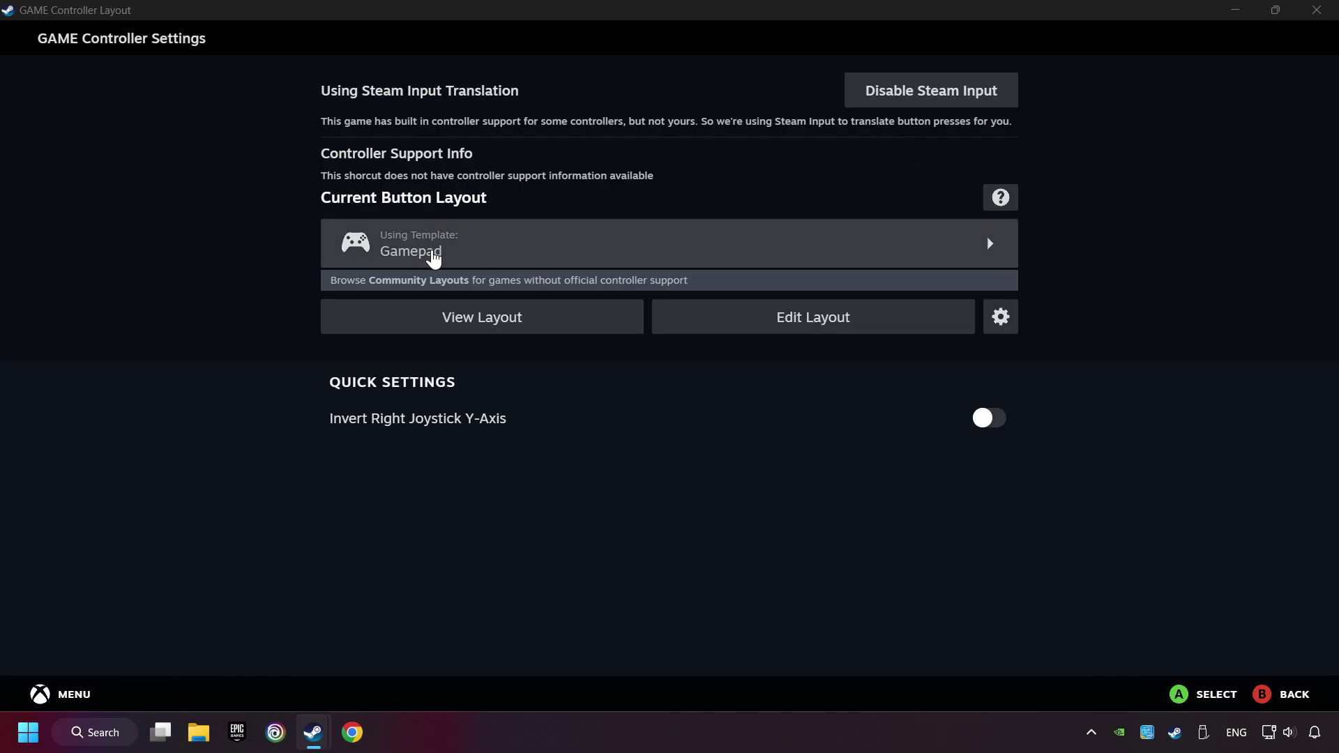
Pick the Gamepad template and review its button, d-pad, trigger and joystick bindings
click(528, 257)
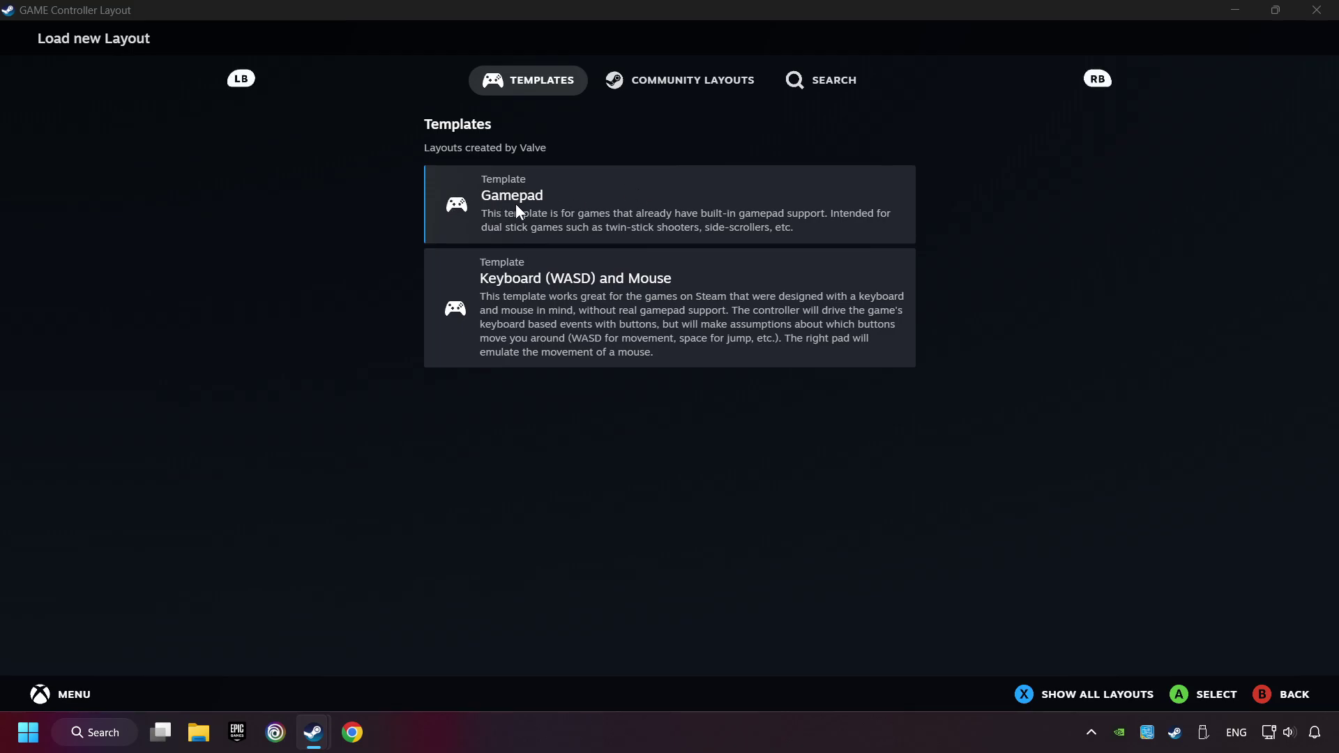
click(585, 193)
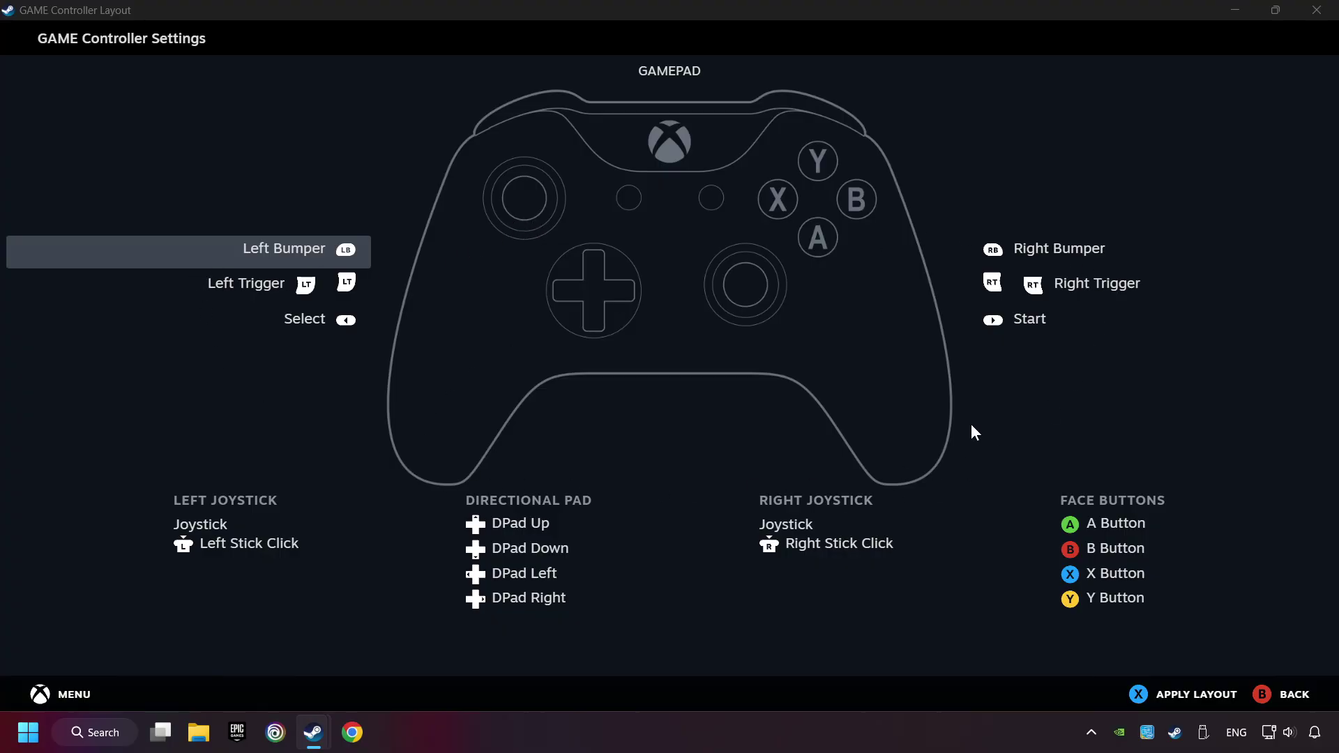
click(1041, 251)
click(267, 110)
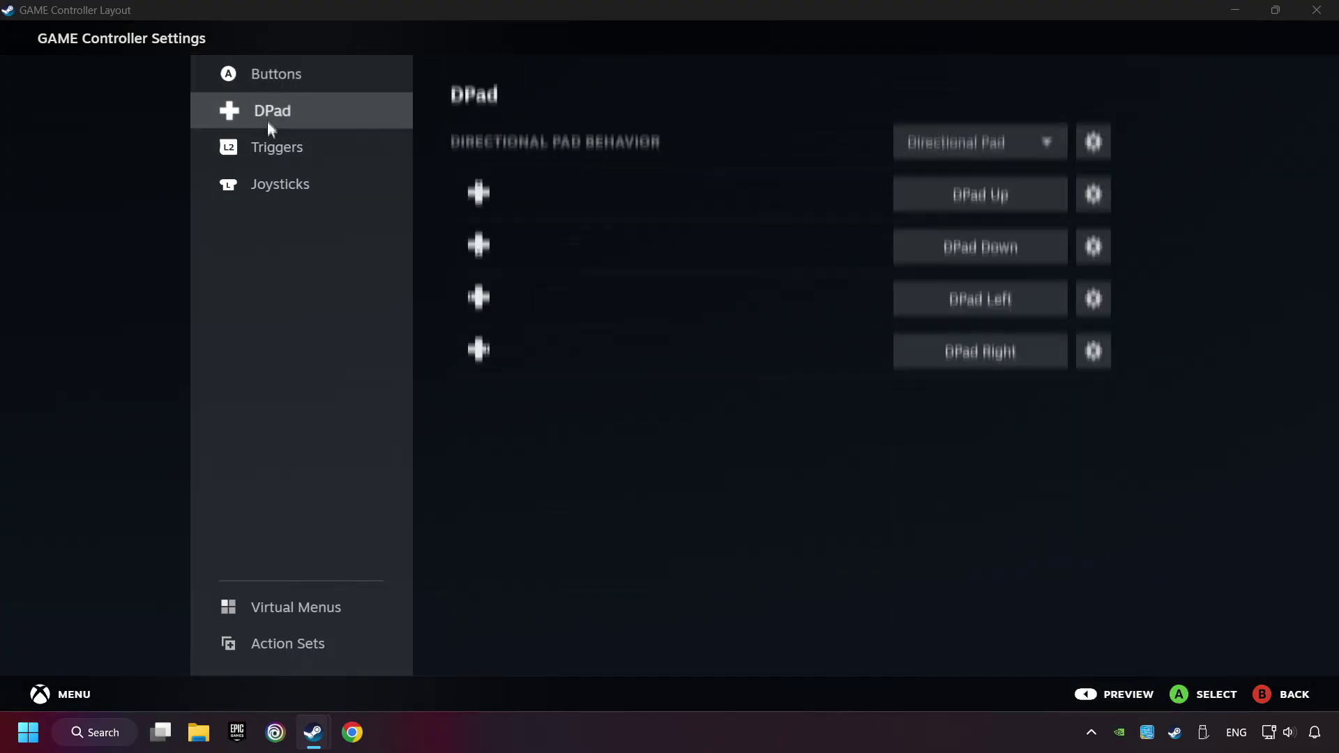
click(282, 147)
click(280, 184)
click(276, 74)
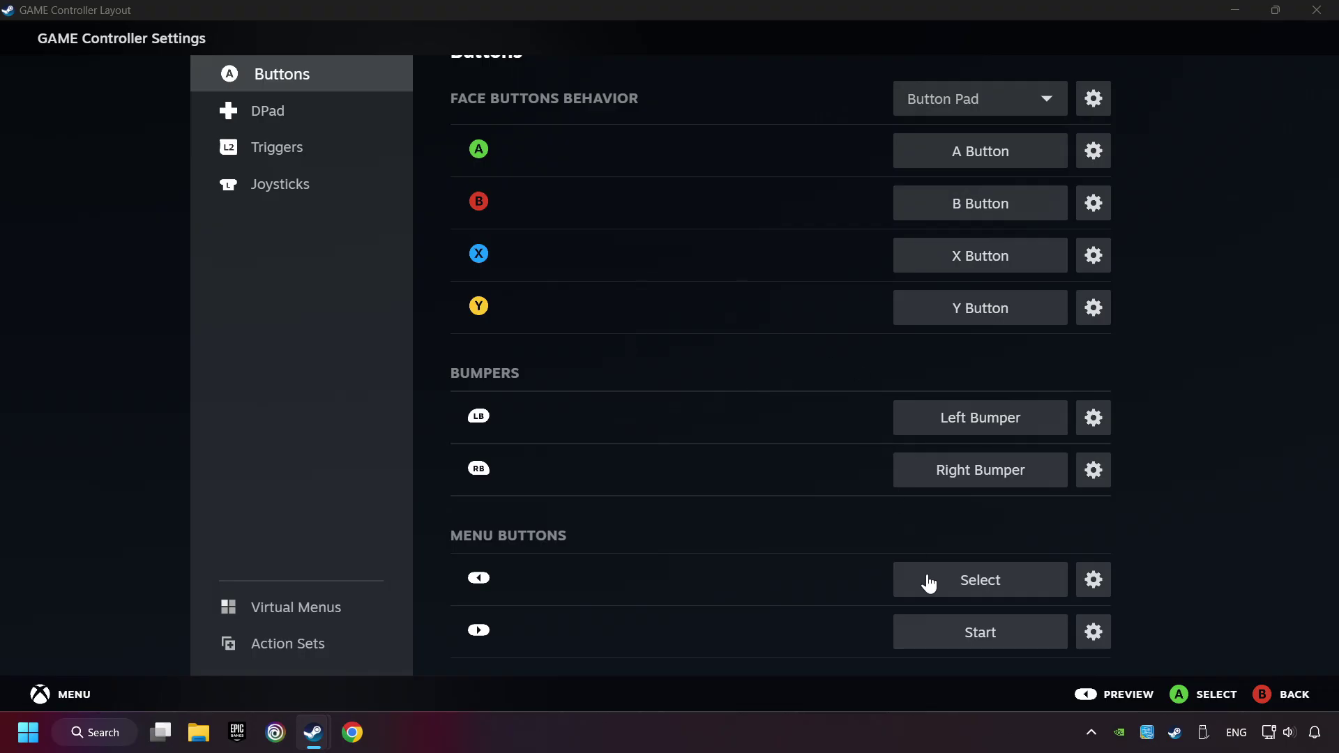
Preview the full Gamepad layout, then apply and confirm it for GAME
click(1114, 693)
click(1296, 694)
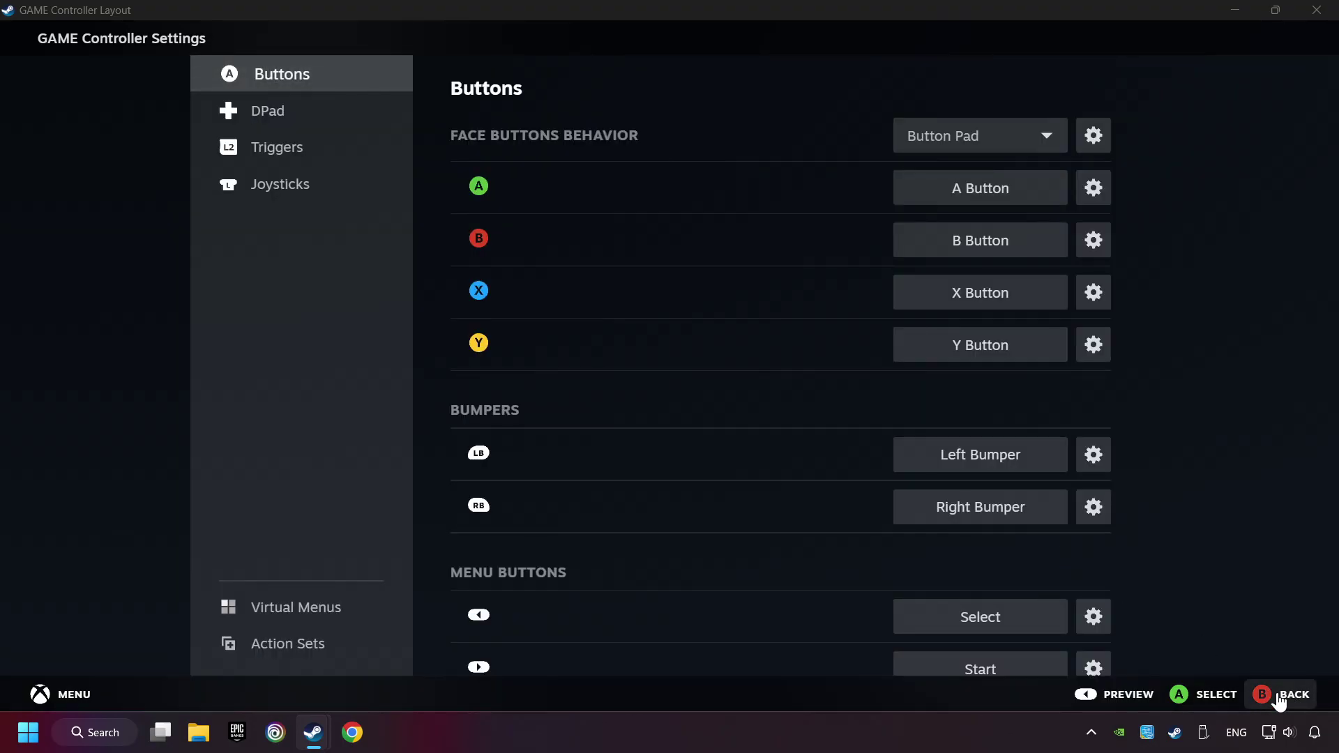
click(1286, 694)
click(1192, 693)
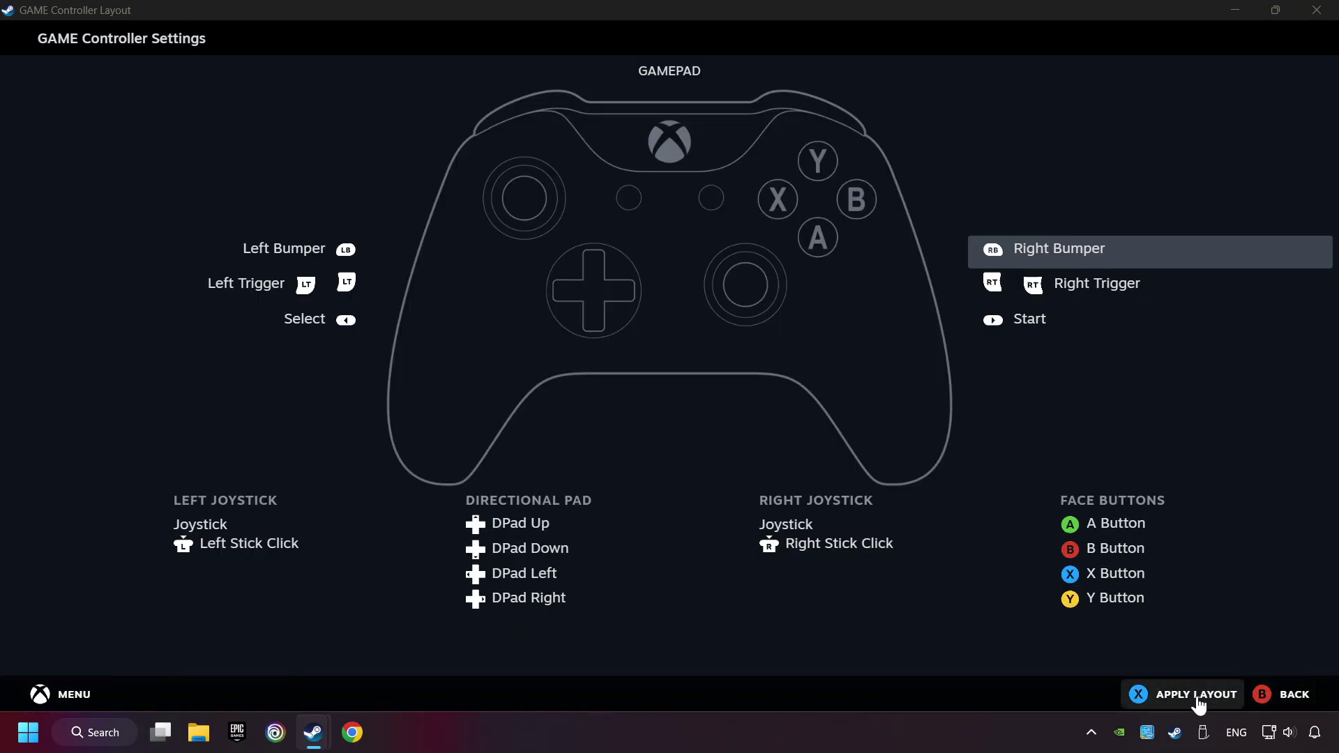
click(1175, 699)
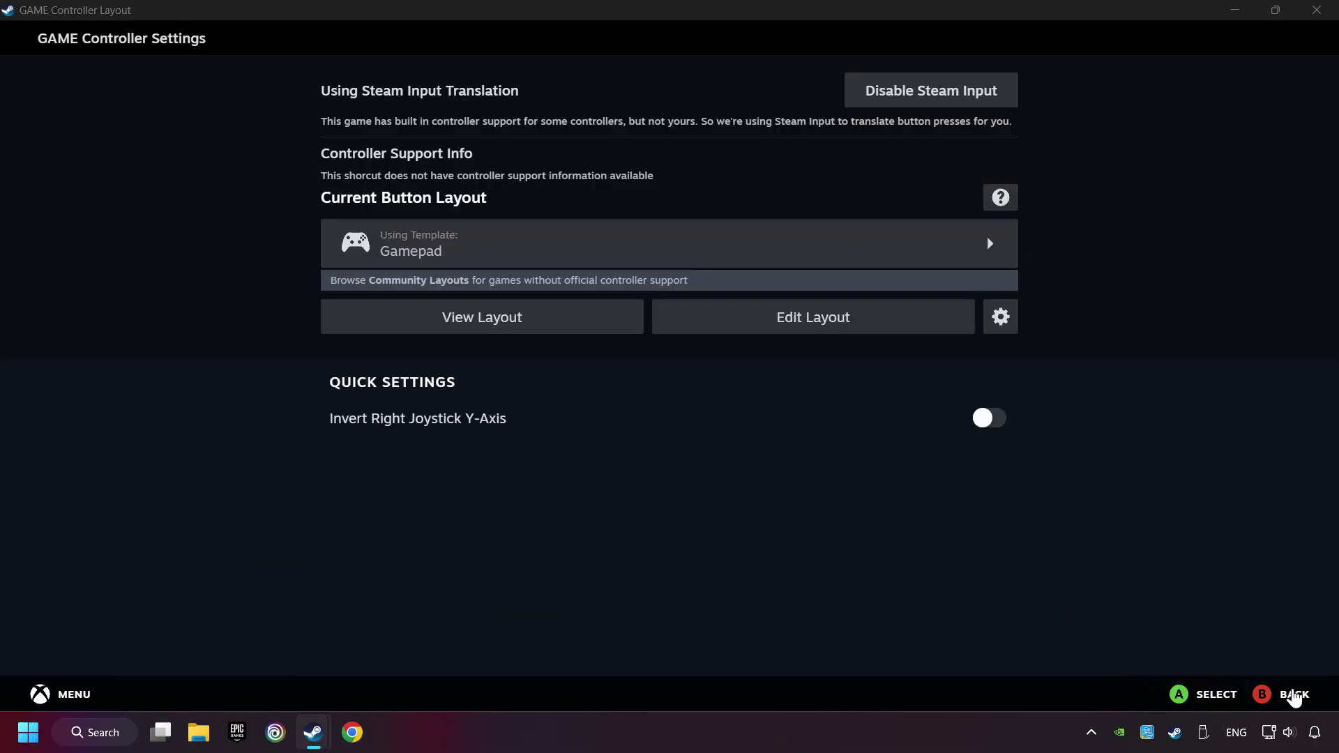
click(1278, 694)
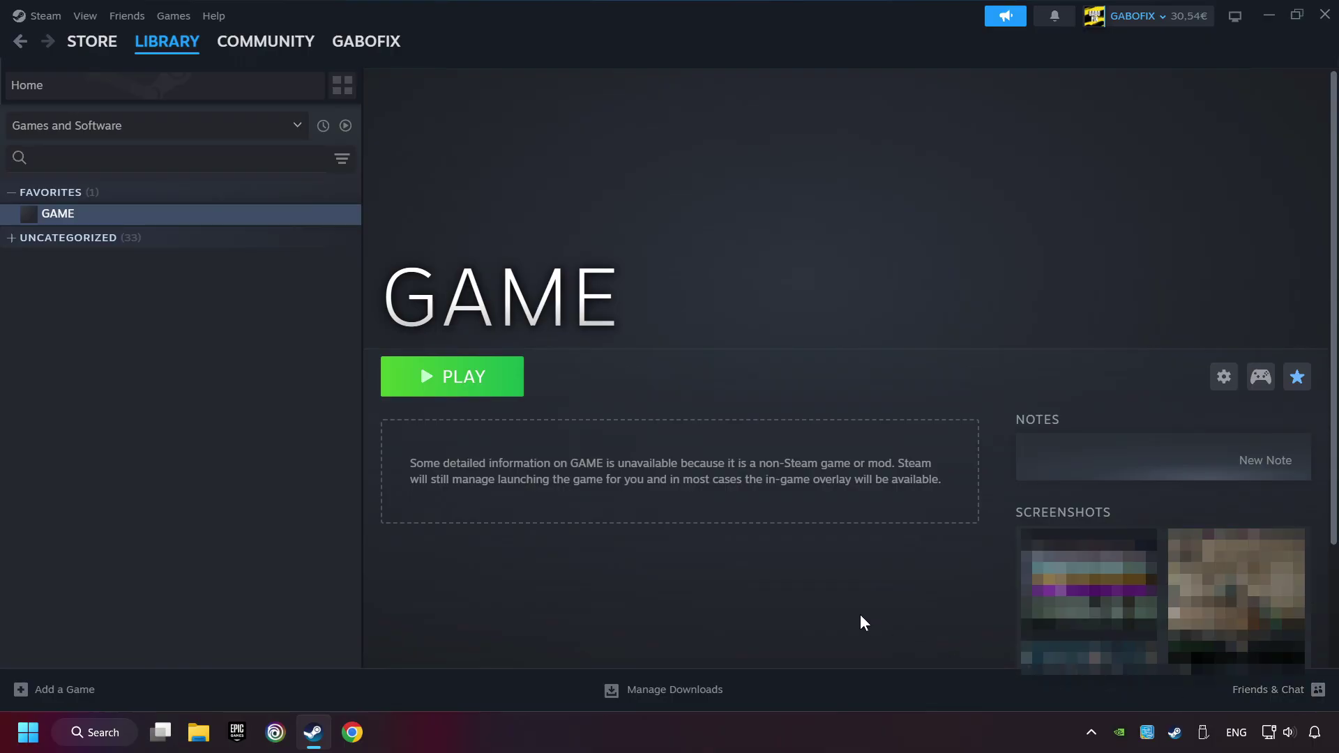